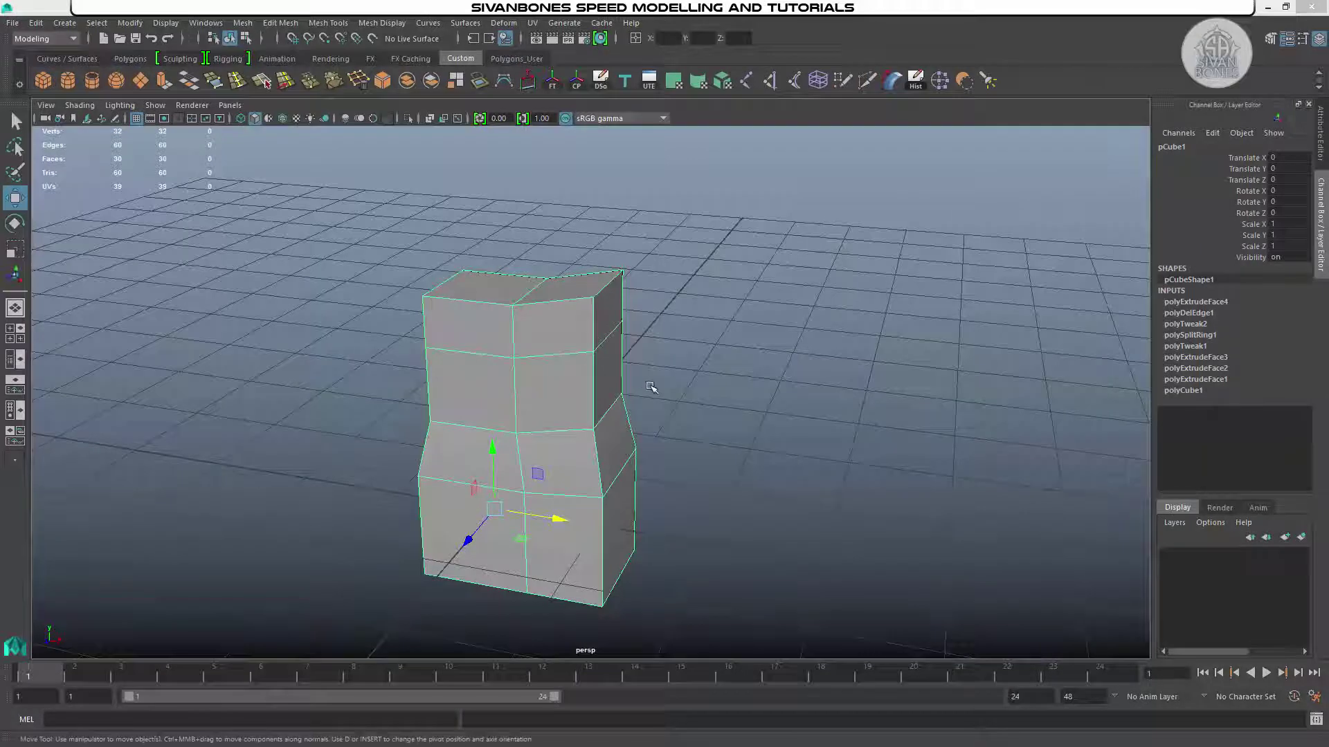
Step: Switch the block to object selection, then test-move it along X and undo
{"action": "left_click_drag", "start_coordinate": [658, 487], "coordinate": [709, 311], "text": "alt"}
{"action": "right_click", "coordinate": [616, 314]}
{"action": "left_click", "coordinate": [655, 293]}
{"action": "left_click_drag", "start_coordinate": [644, 353], "coordinate": [651, 405], "text": "alt"}
{"action": "left_click_drag", "start_coordinate": [671, 471], "coordinate": [718, 474], "text": "alt"}
{"action": "left_click_drag", "start_coordinate": [626, 444], "coordinate": [486, 436]}
{"action": "key", "text": "ctrl+z"}
{"action": "left_click_drag", "start_coordinate": [741, 460], "coordinate": [677, 440], "text": "alt"}
Step: Test-rotate the block, undo the rotation, and return to the Move tool
{"action": "key", "text": "e"}
{"action": "mouse_move", "coordinate": [581, 424]}
{"action": "left_mouse_down", "text": "alt"}
{"action": "mouse_move", "coordinate": [522, 414]}
{"action": "mouse_move", "coordinate": [563, 387]}
{"action": "mouse_move", "coordinate": [574, 399]}
{"action": "left_mouse_up", "text": "alt"}
{"action": "key", "text": "ctrl+z"}
{"action": "left_click_drag", "start_coordinate": [692, 395], "coordinate": [817, 346], "text": "alt"}
{"action": "key", "text": "q"}
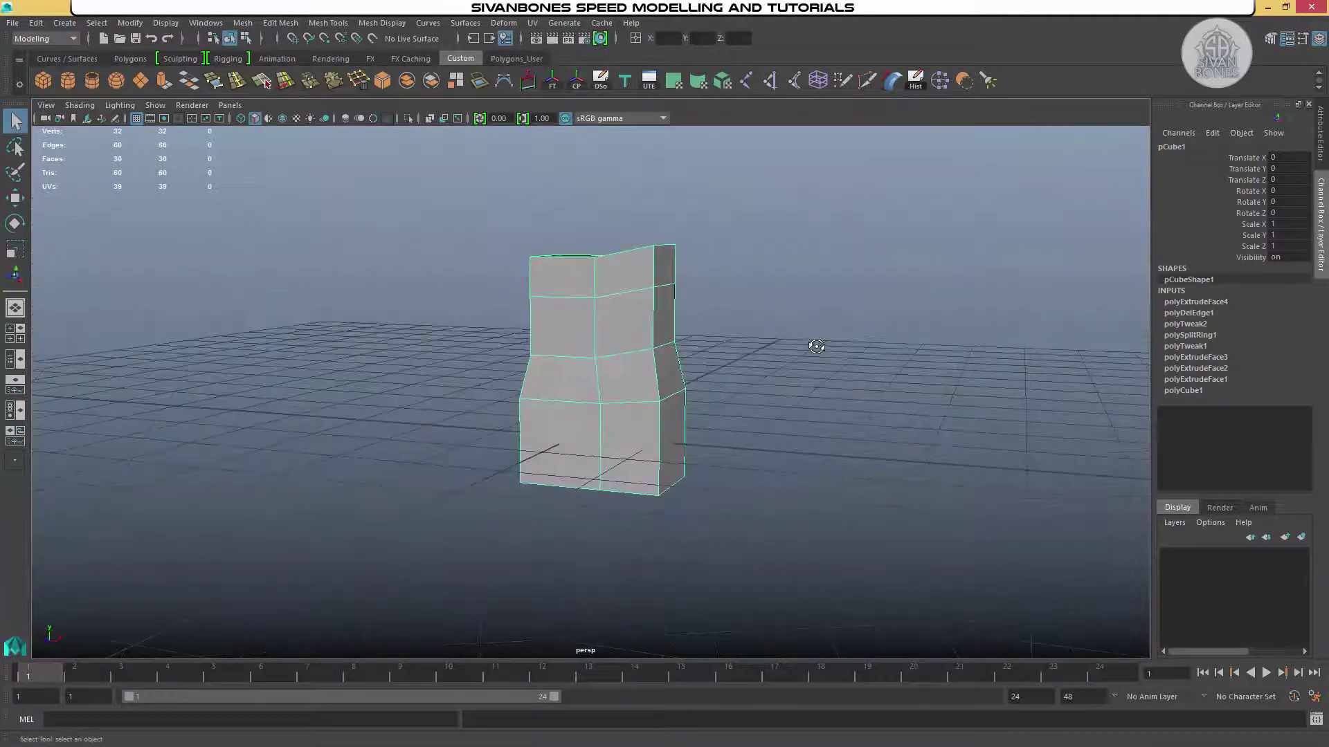
{"action": "left_click_drag", "start_coordinate": [817, 348], "coordinate": [593, 326], "text": "alt"}
{"action": "key", "text": "w"}
{"action": "left_click_drag", "start_coordinate": [752, 272], "coordinate": [649, 275], "text": "alt"}
Step: Apply Modify > Center Pivot, then test rotation and scaling and undo both
{"action": "left_click", "coordinate": [130, 23]}
{"action": "left_click", "coordinate": [185, 109]}
{"action": "left_click_drag", "start_coordinate": [835, 361], "coordinate": [899, 373], "text": "alt"}
{"action": "key", "text": "e"}
{"action": "left_click_drag", "start_coordinate": [623, 332], "coordinate": [690, 376]}
{"action": "key", "text": "ctrl+z"}
{"action": "key", "text": "r"}
{"action": "key", "text": "ctrl+z"}
{"action": "left_click_drag", "start_coordinate": [807, 341], "coordinate": [775, 257], "text": "alt"}
Step: In pivot-edit mode (D), drag the pivot down to the block's lower front face
{"action": "key", "text": "w"}
{"action": "key", "text": "d"}
{"action": "left_click_drag", "start_coordinate": [610, 351], "coordinate": [674, 370]}
{"action": "mouse_move", "coordinate": [744, 384]}
{"action": "middle_mouse_down", "text": "alt"}
{"action": "mouse_move", "coordinate": [743, 335]}
{"action": "mouse_move", "coordinate": [768, 376]}
{"action": "middle_mouse_up", "text": "alt"}
{"action": "scroll", "coordinate": [768, 376], "scroll_direction": "up", "scroll_amount": 6}
Step: With pivot editing and snapping on, drag the pivot off the block onto the ground grid
{"action": "key", "text": "d"}
{"action": "key", "text": "c"}
{"action": "left_click_drag", "start_coordinate": [729, 365], "coordinate": [872, 359], "text": "alt"}
{"action": "left_click_drag", "start_coordinate": [713, 385], "coordinate": [493, 442]}
Step: Toggle pivot editing and snap the pivot onto the top of the block
{"action": "key", "text": "d"}
{"action": "key", "text": "d"}
{"action": "left_click_drag", "start_coordinate": [883, 363], "coordinate": [840, 414], "text": "alt"}
{"action": "left_click_drag", "start_coordinate": [546, 526], "coordinate": [598, 323]}
Step: Drag the pivot down to the middle edge loop at height 1 and undo a test move along Z
{"action": "left_click_drag", "start_coordinate": [529, 369], "coordinate": [533, 421]}
{"action": "key", "text": "d"}
{"action": "left_click_drag", "start_coordinate": [748, 386], "coordinate": [657, 392], "text": "alt"}
{"action": "key", "text": "ctrl+z"}
{"action": "left_click_drag", "start_coordinate": [823, 389], "coordinate": [774, 406], "text": "alt"}
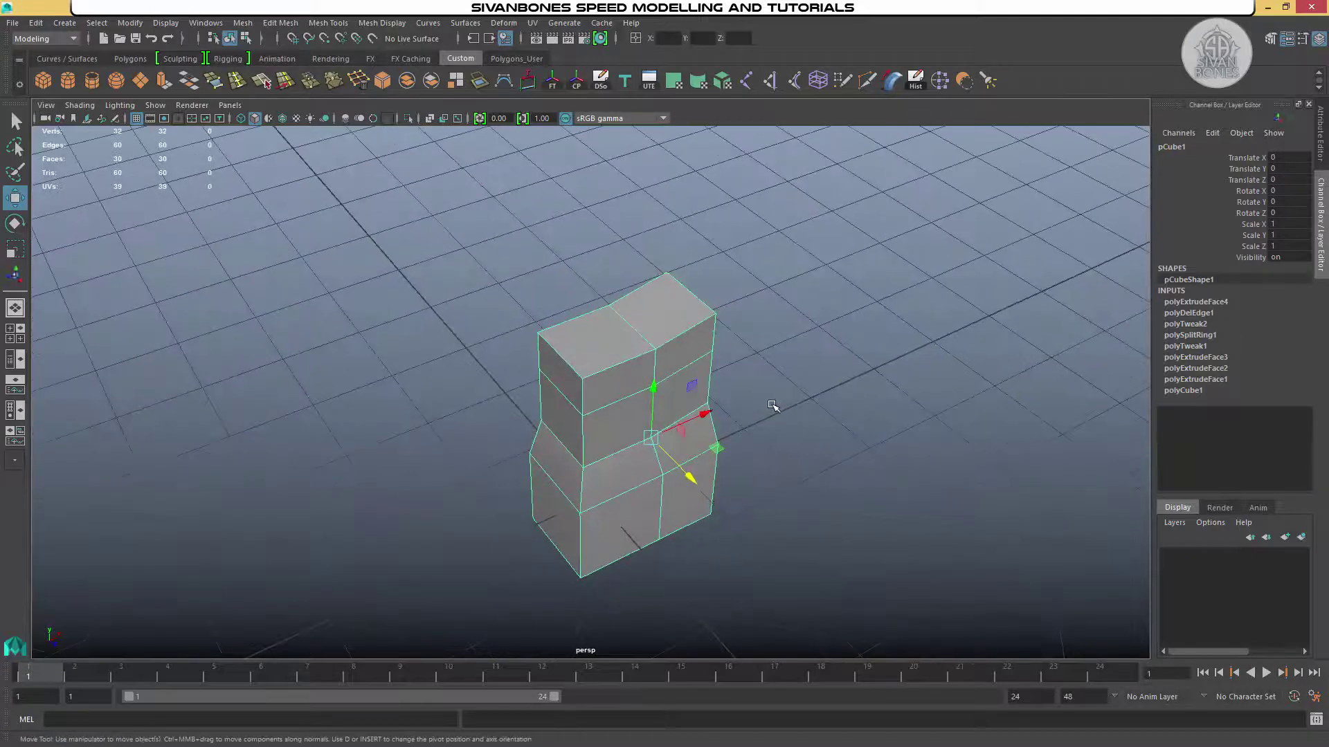
Step: Test scaling and squashing the block from the new pivot, undoing each change
{"action": "key", "text": "r"}
{"action": "left_click_drag", "start_coordinate": [699, 456], "coordinate": [676, 381], "text": "alt"}
{"action": "key", "text": "ctrl+z"}
{"action": "left_click", "coordinate": [721, 370]}
{"action": "key", "text": "ctrl+z"}
{"action": "left_click_drag", "start_coordinate": [755, 377], "coordinate": [717, 376]}
{"action": "key", "text": "ctrl+z"}
{"action": "left_click_drag", "start_coordinate": [892, 311], "coordinate": [591, 366], "text": "alt"}
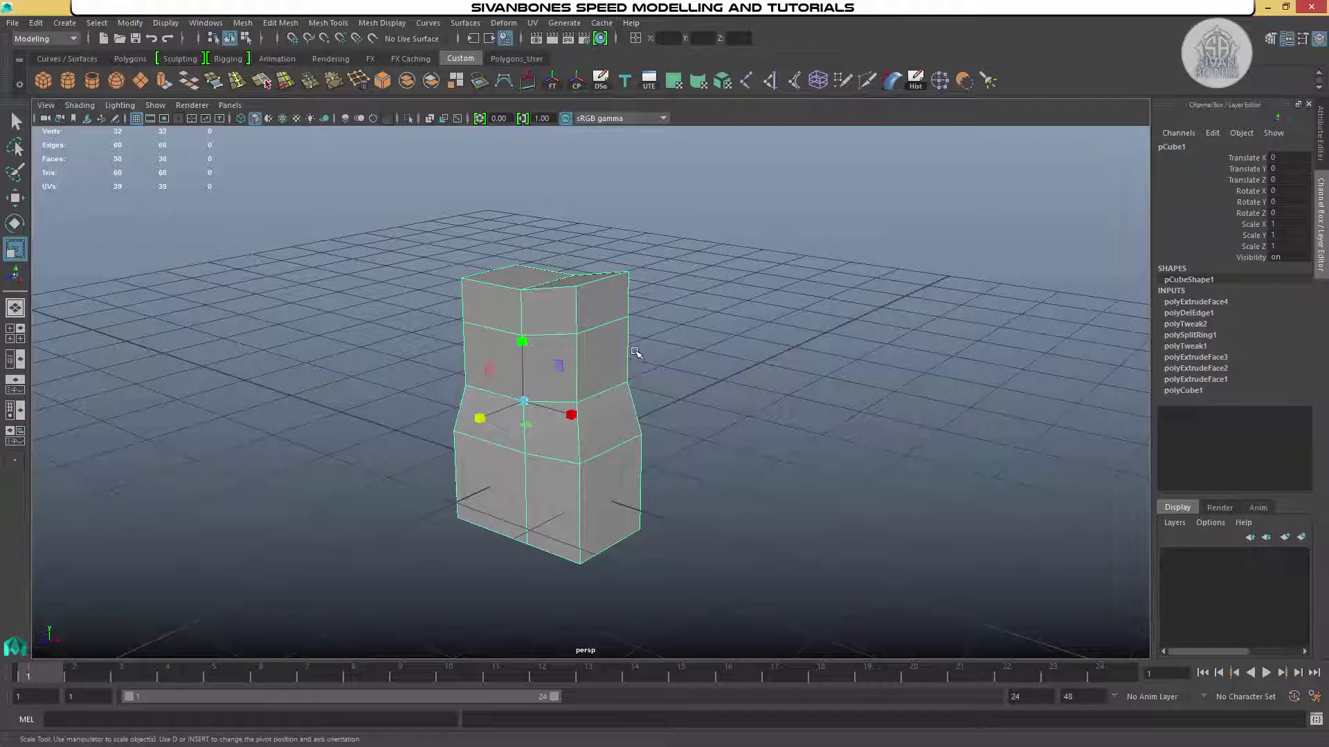
{"action": "left_click_drag", "start_coordinate": [638, 353], "coordinate": [827, 349], "text": "alt"}
{"action": "key", "text": "w"}
{"action": "left_click_drag", "start_coordinate": [696, 400], "coordinate": [1244, 189]}
{"action": "middle_click_drag", "start_coordinate": [726, 318], "coordinate": [693, 329], "text": "alt"}
{"action": "key", "text": "r"}
{"action": "left_click_drag", "start_coordinate": [547, 335], "coordinate": [522, 335]}
{"action": "middle_click_drag", "start_coordinate": [722, 266], "coordinate": [764, 265], "text": "alt"}
{"action": "key", "text": "w"}
{"action": "left_click_drag", "start_coordinate": [788, 301], "coordinate": [615, 359], "text": "alt"}
{"action": "left_click_drag", "start_coordinate": [756, 424], "coordinate": [685, 407], "text": "alt"}
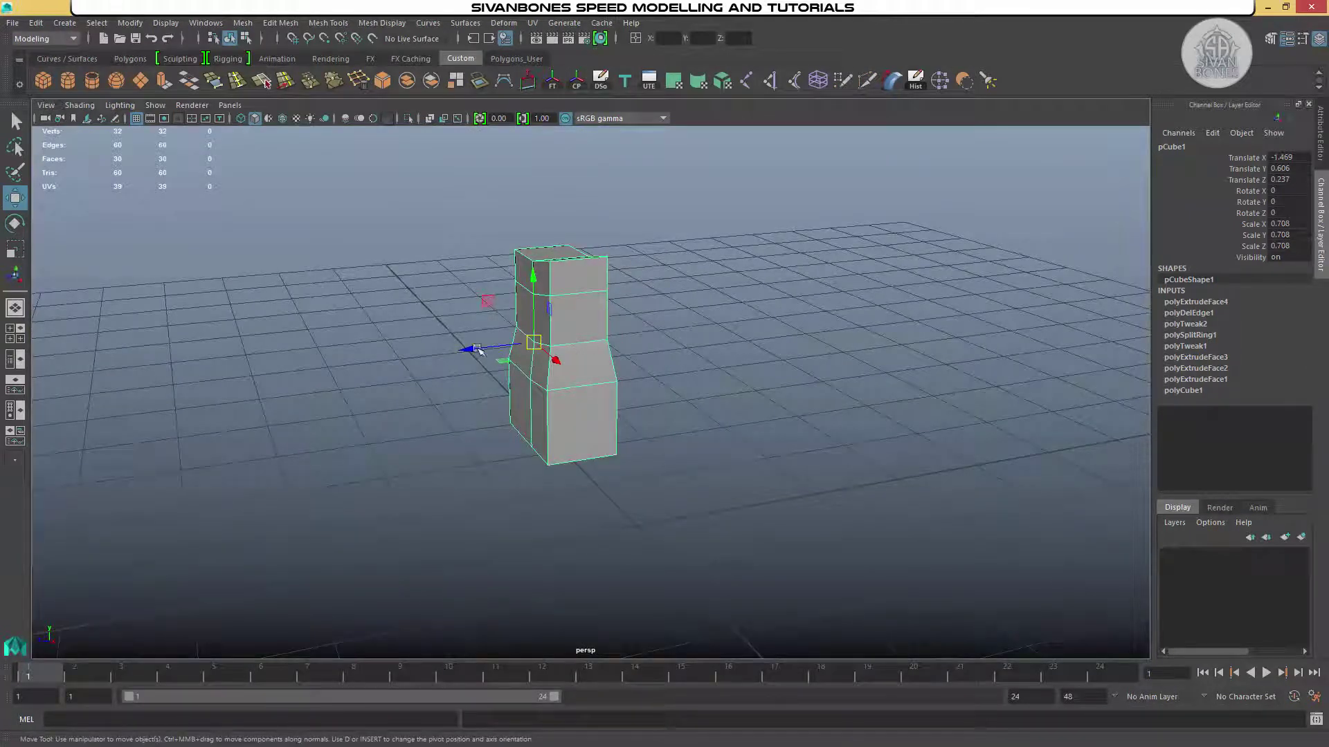
{"action": "left_click_drag", "start_coordinate": [465, 347], "coordinate": [518, 373]}
{"action": "key", "text": "ctrl+z"}
Step: Apply Modify > Freeze Transformations, then test-move the block and reset Translate Z to 0
{"action": "left_click", "coordinate": [130, 23]}
{"action": "left_click", "coordinate": [189, 86]}
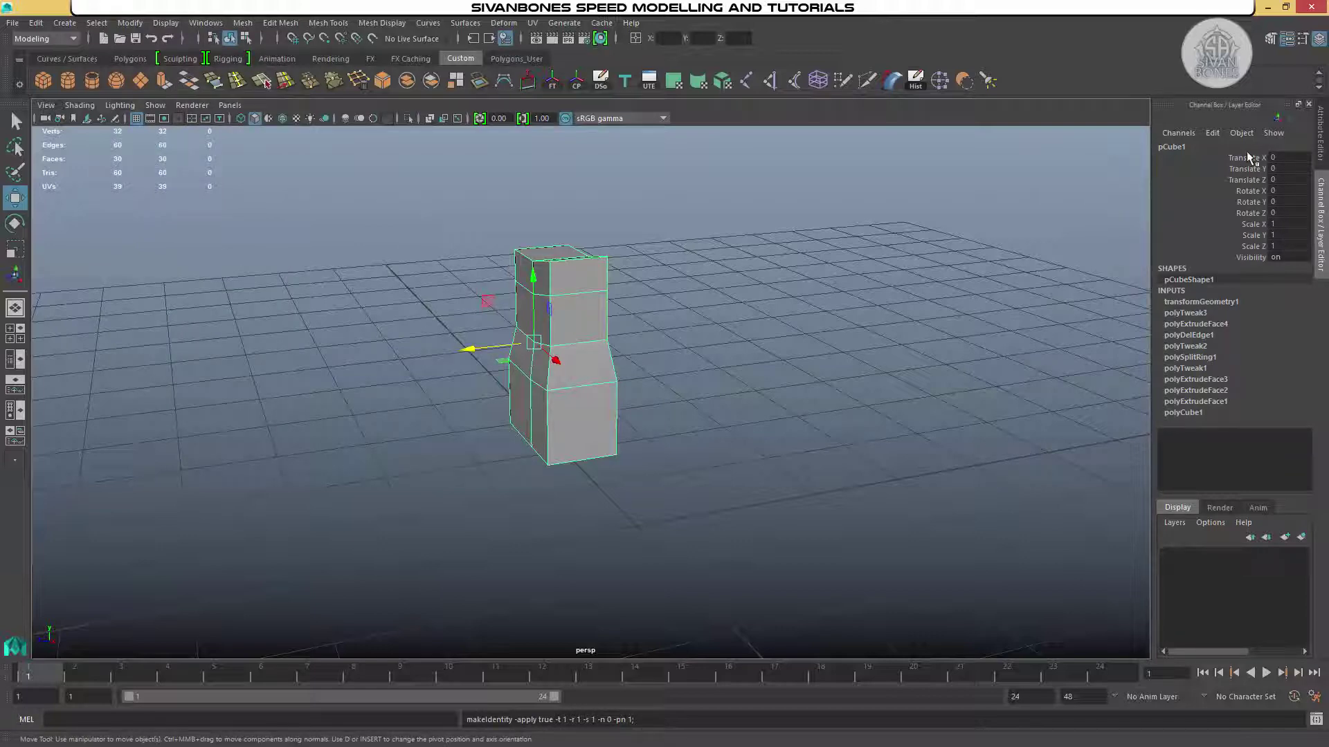
{"action": "left_click_drag", "start_coordinate": [469, 347], "coordinate": [730, 318]}
{"action": "left_click", "coordinate": [1283, 180]}
{"action": "type", "text": "0"}
{"action": "key", "text": "Return"}
{"action": "left_click_drag", "start_coordinate": [479, 373], "coordinate": [574, 395], "text": "alt"}
{"action": "left_click_drag", "start_coordinate": [727, 291], "coordinate": [666, 299], "text": "alt"}
{"action": "mouse_move", "coordinate": [537, 346]}
{"action": "left_mouse_down", "text": "alt"}
{"action": "mouse_move", "coordinate": [558, 344]}
{"action": "mouse_move", "coordinate": [537, 342]}
{"action": "left_mouse_up", "text": "alt"}
{"action": "left_click", "coordinate": [1190, 323]}
{"action": "left_click", "coordinate": [1224, 324]}
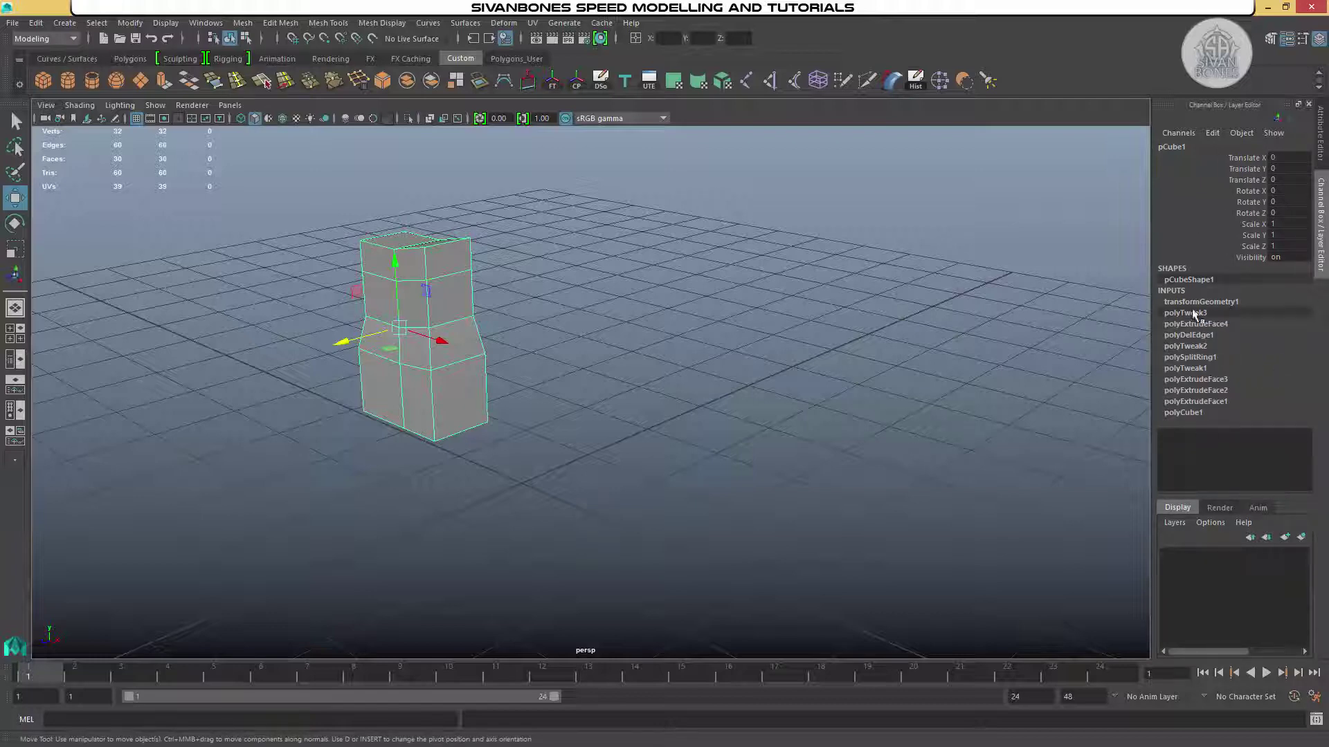
{"action": "left_click", "coordinate": [36, 23]}
{"action": "mouse_move", "coordinate": [121, 185]}
{"action": "left_click", "coordinate": [246, 228]}
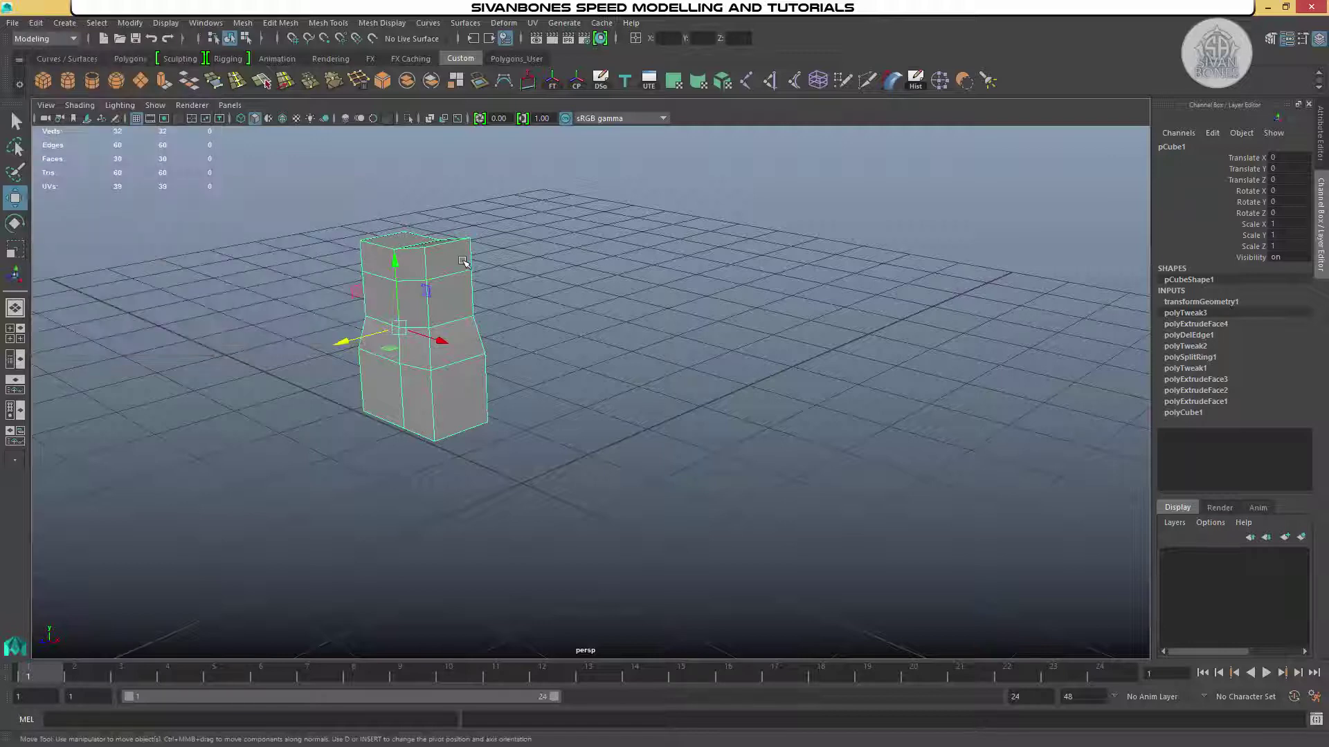